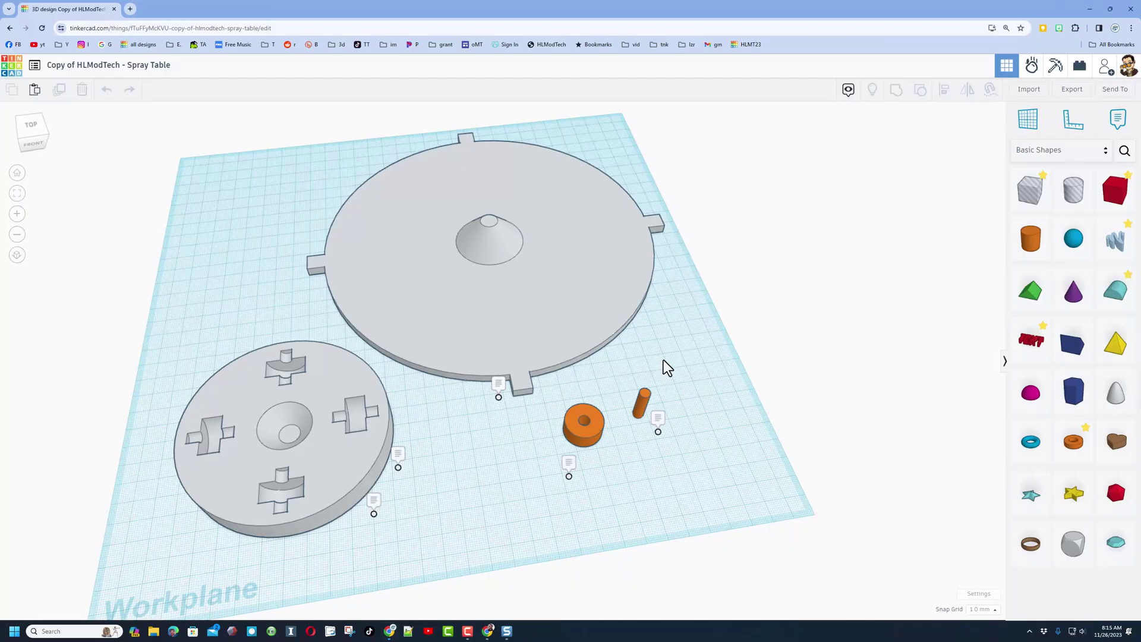
Step: Look over the spray table parts and read both notes beside the slotted base section, closing the second one
right_click_drag(648, 357, 528, 331)
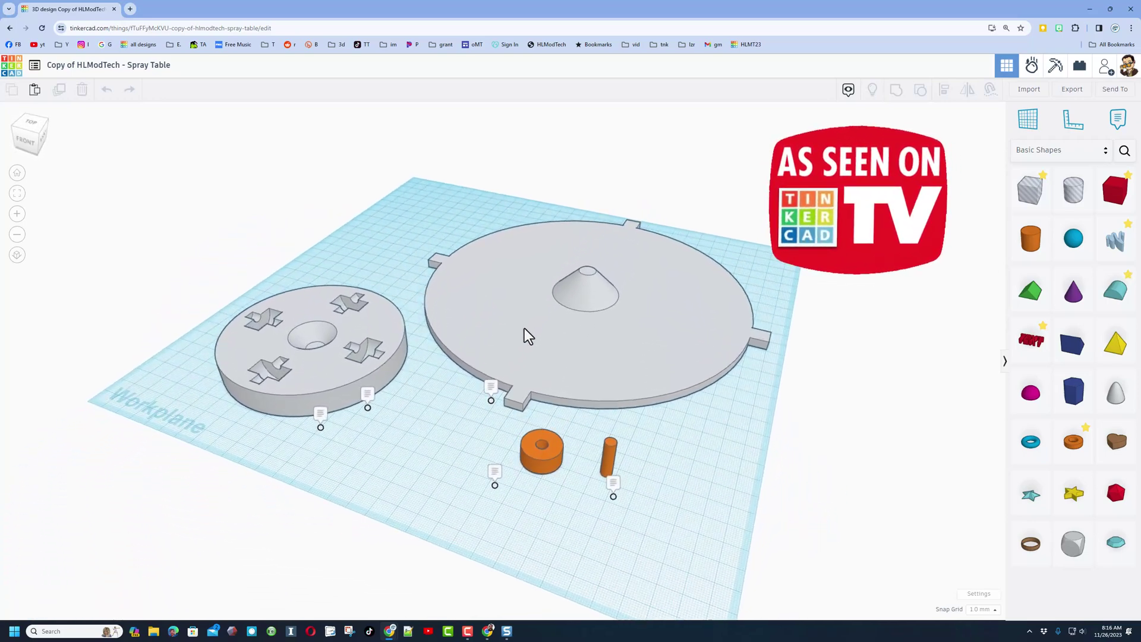
mouse_move(343, 255)
right_mouse_down()
mouse_move(395, 247)
mouse_move(345, 262)
right_mouse_up()
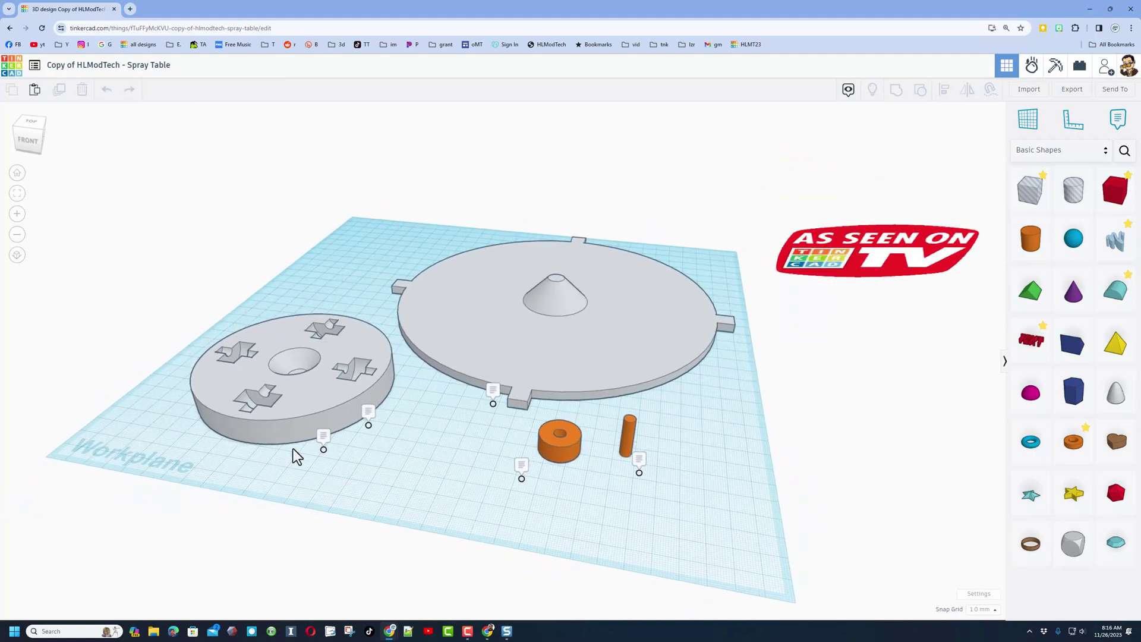
scroll(341, 371, "up", 2)
mouse_move(336, 363)
right_mouse_down()
mouse_move(345, 380)
mouse_move(331, 375)
right_mouse_up()
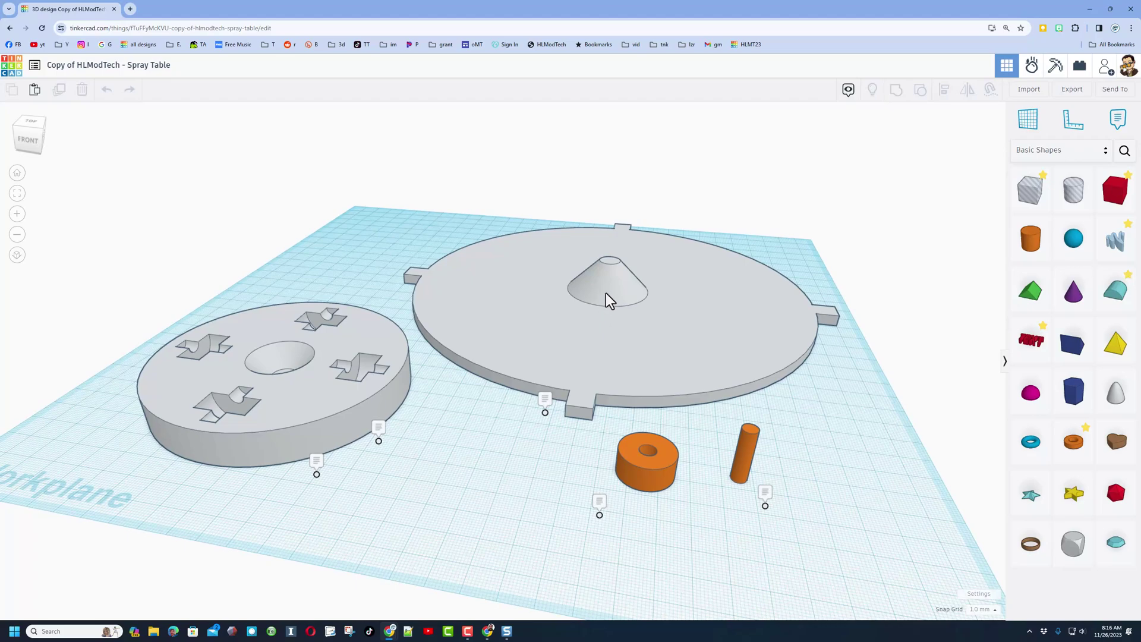
right_click_drag(334, 398, 722, 464)
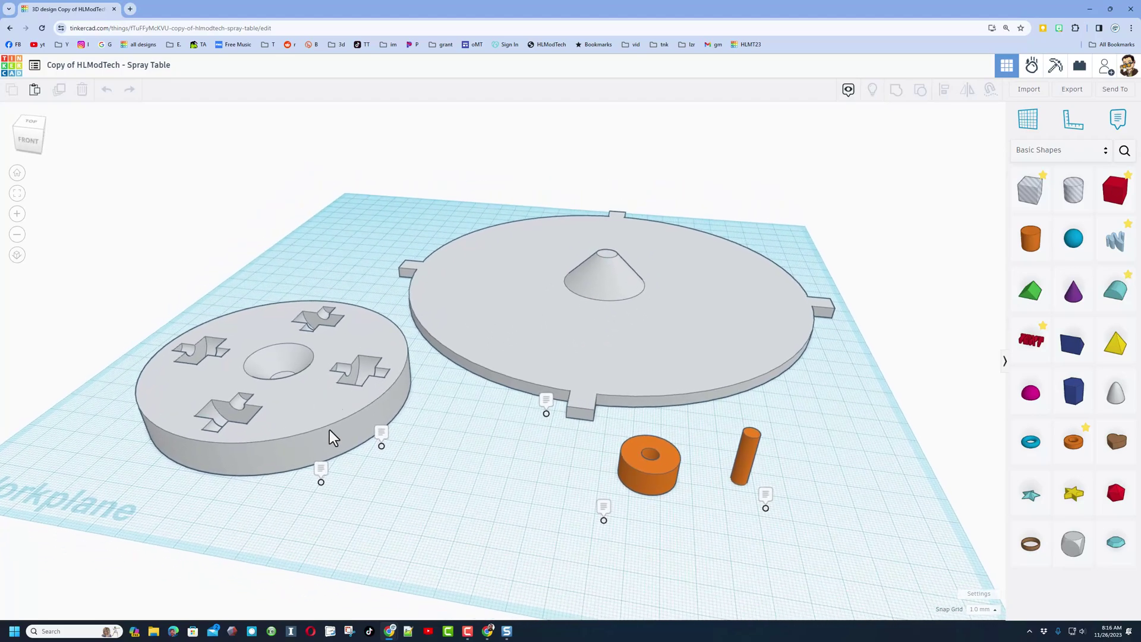
right_click_drag(330, 431, 322, 418)
left_click(315, 447)
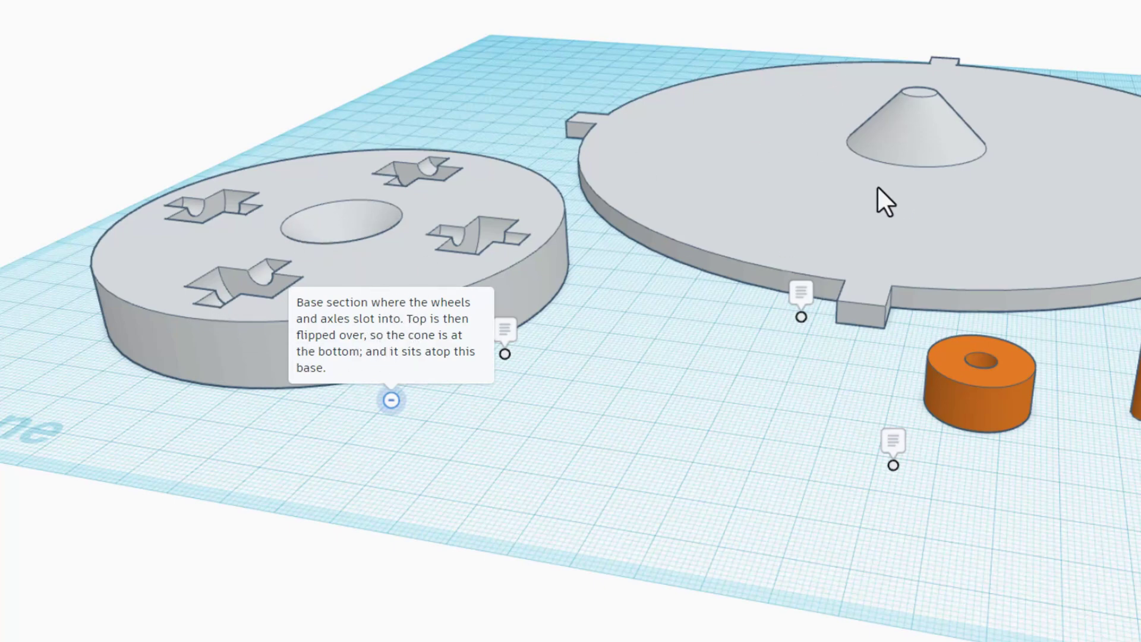
left_click(505, 354)
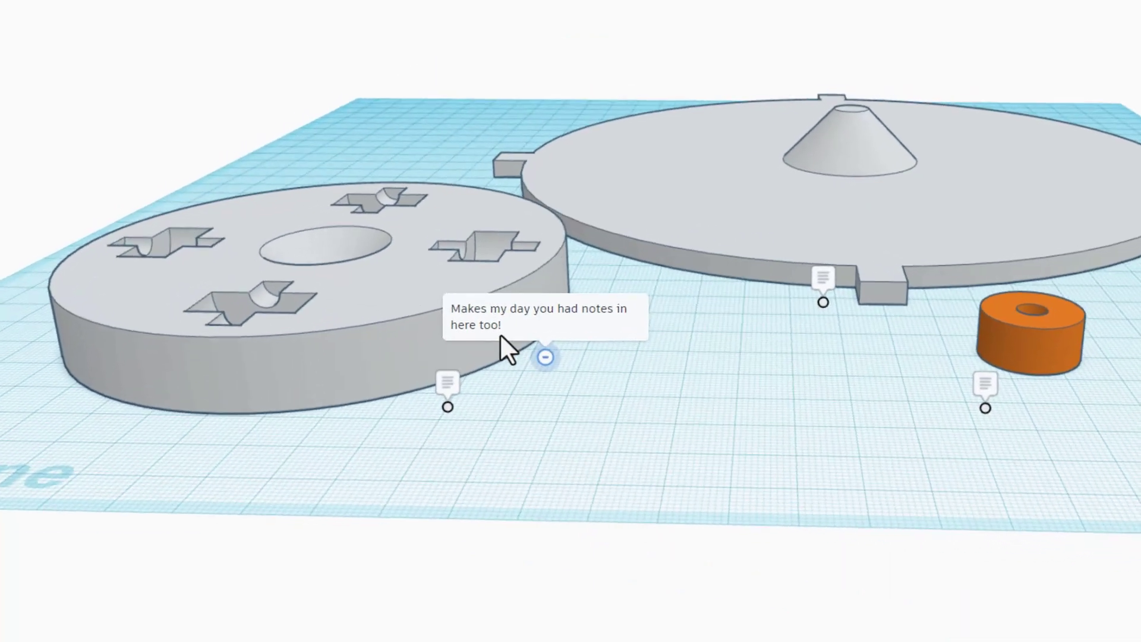
right_click_drag(554, 341, 526, 347)
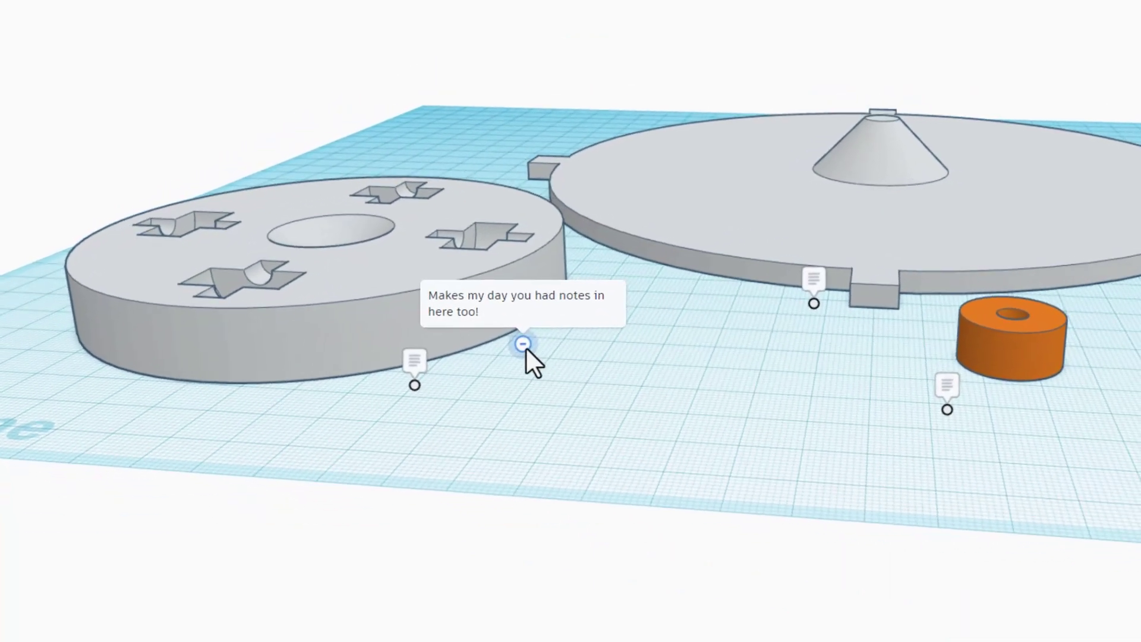
left_click(524, 346)
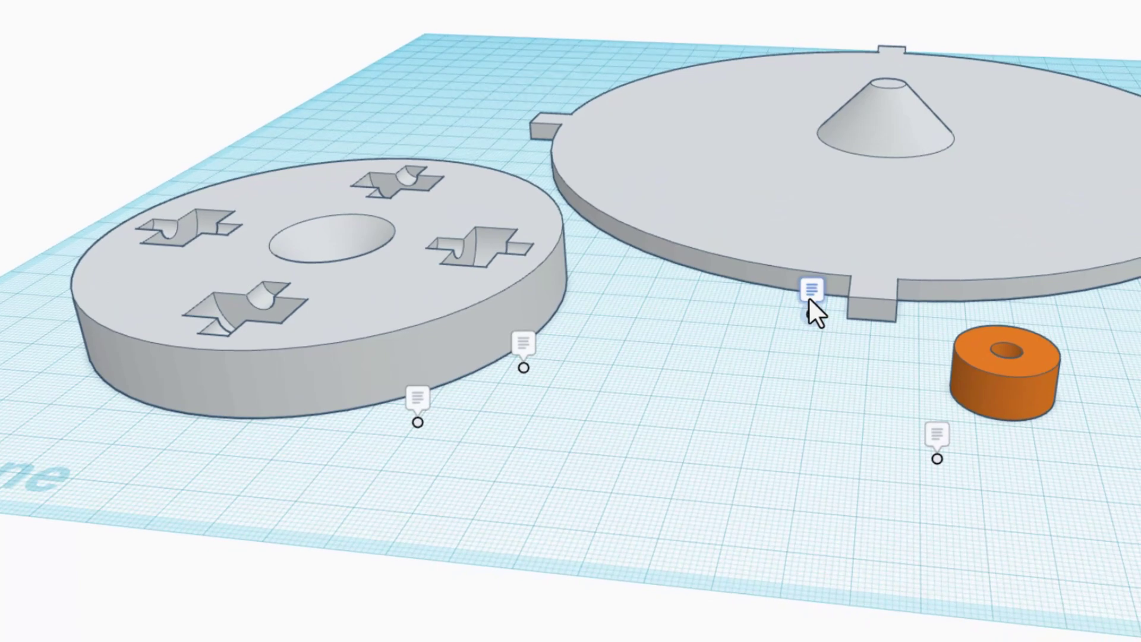
Step: Read the notes attached to the spray table's top section, the roller wheel and the axle
left_click(809, 301)
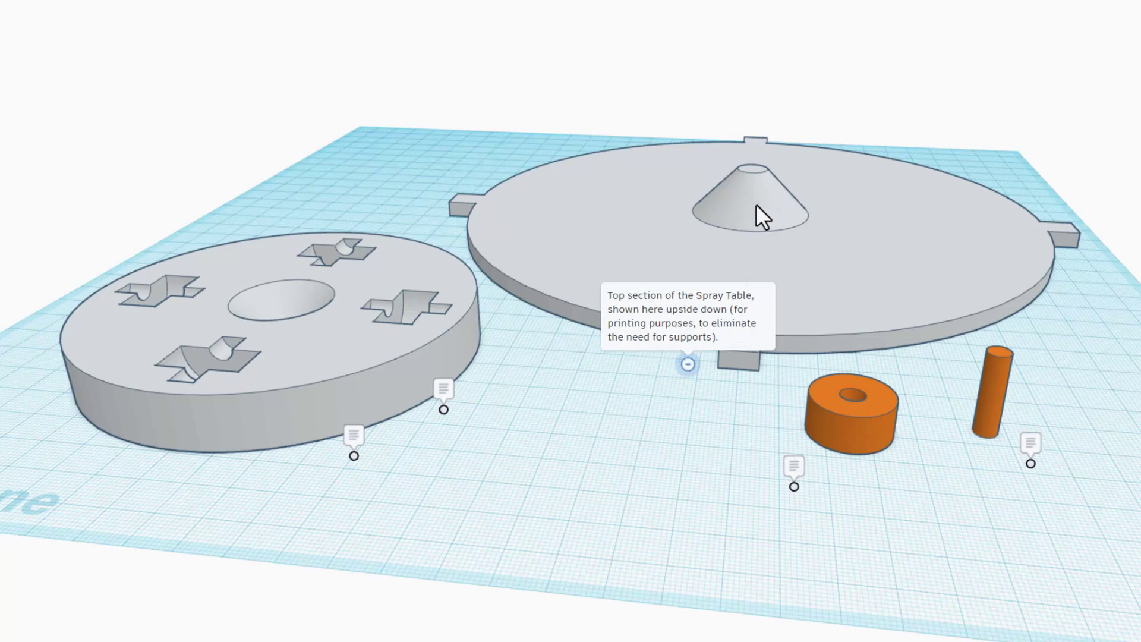
left_click(792, 471)
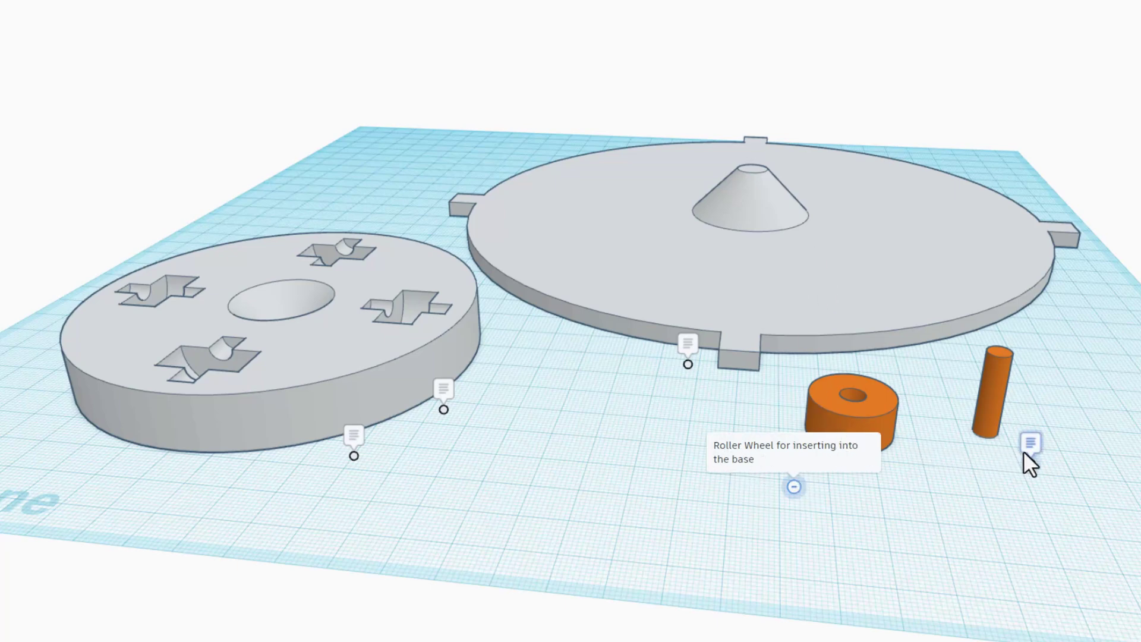
left_click(1026, 450)
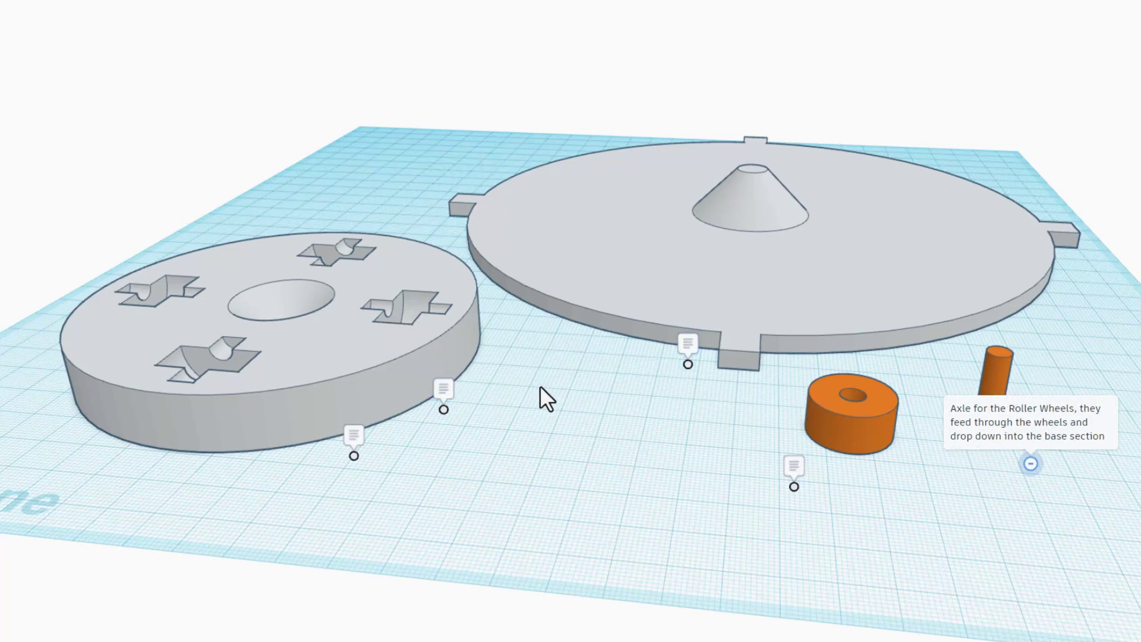
mouse_move(702, 412)
right_mouse_down()
mouse_move(660, 402)
mouse_move(704, 427)
right_mouse_up()
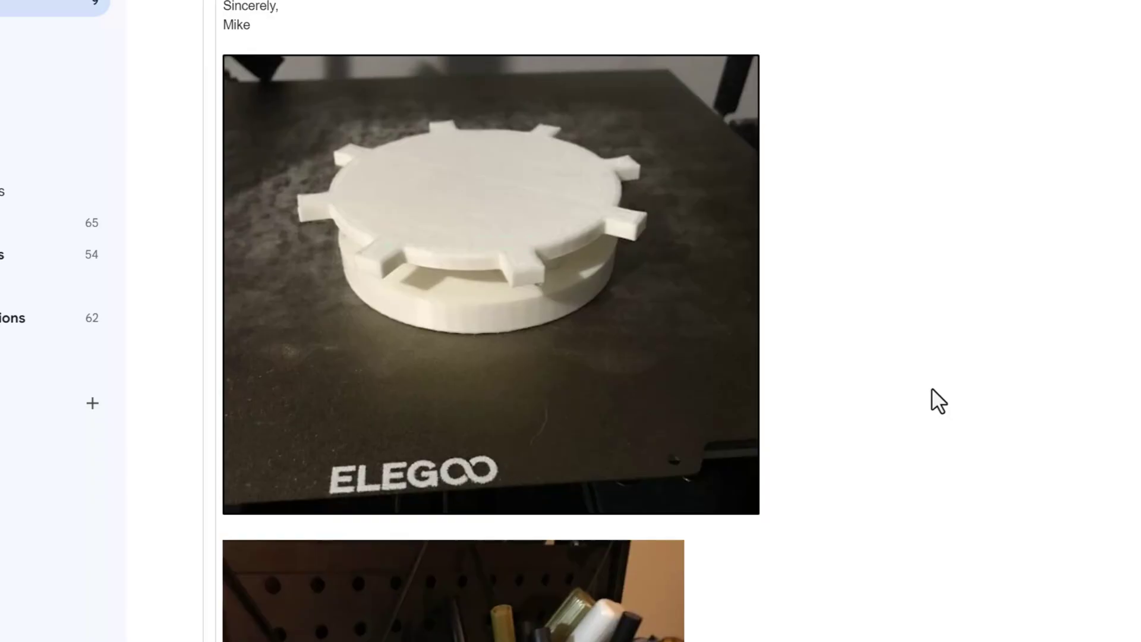
Step: Look through the e-mailed photos of the printed spray table and the pegboard marker holders
scroll(471, 318, "up", 1)
scroll(472, 315, "down", 1)
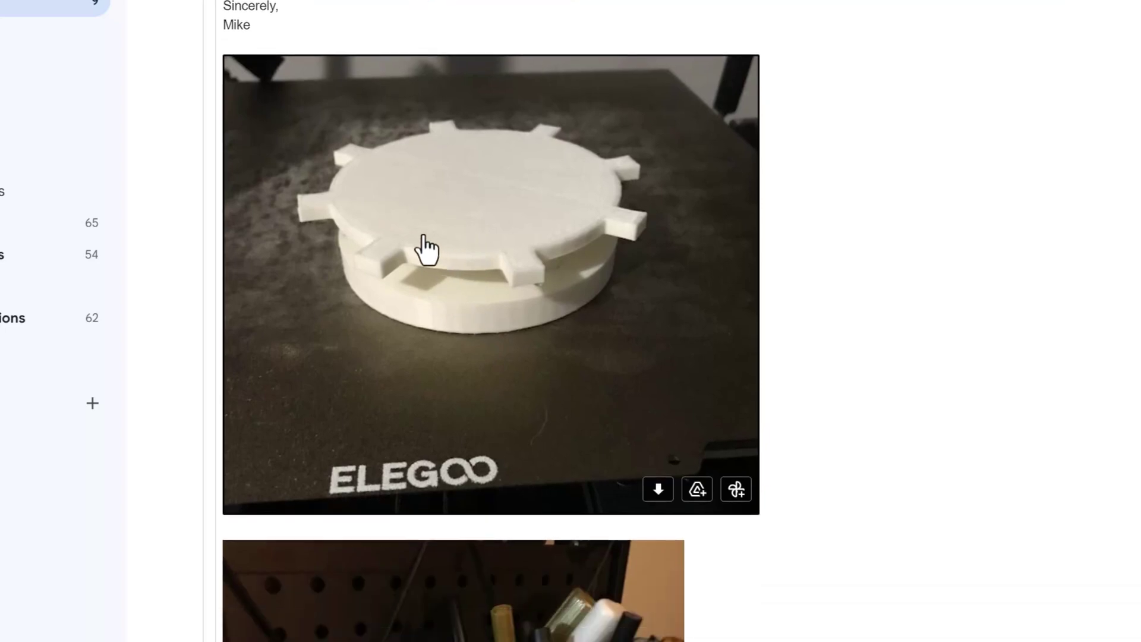
mouse_move(637, 282)
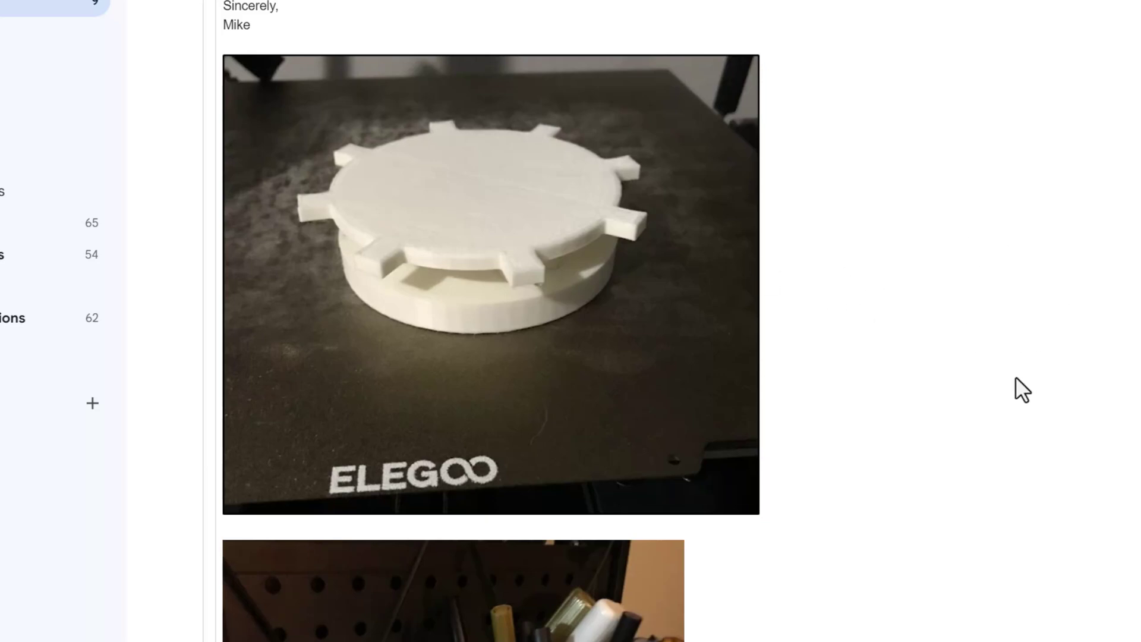
scroll(744, 258, "down", 6)
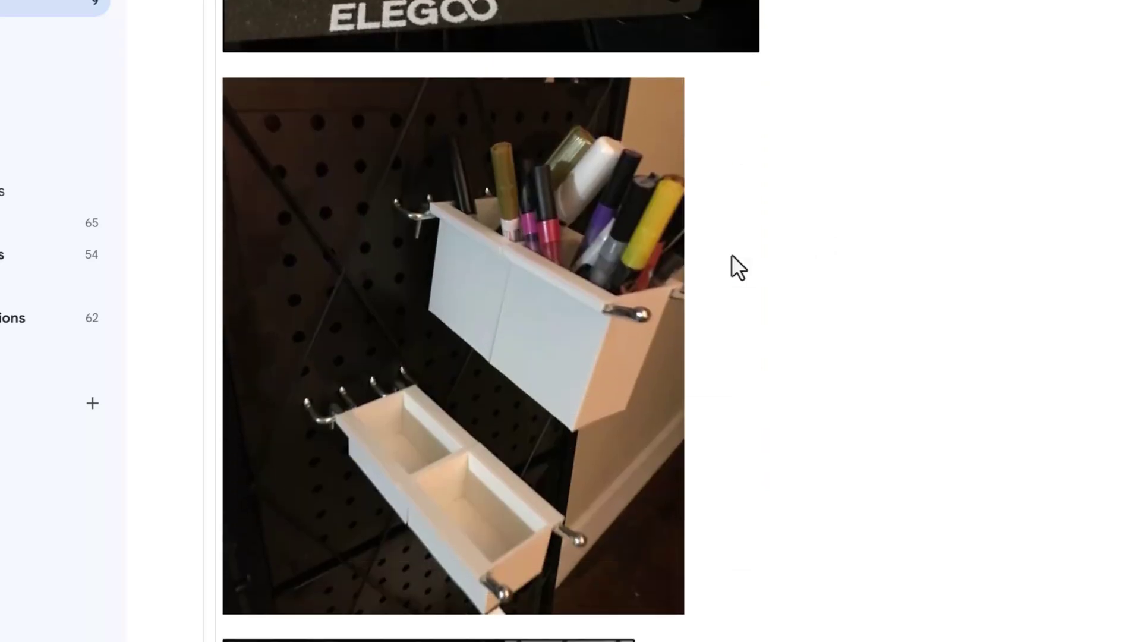
mouse_move(472, 223)
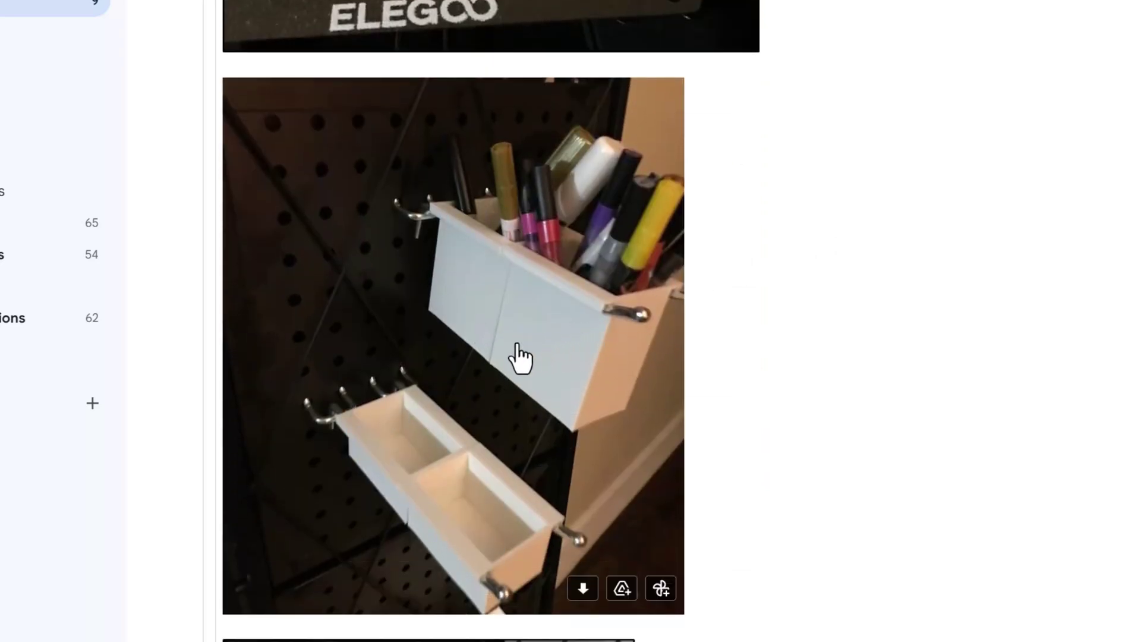
scroll(526, 355, "down", 1)
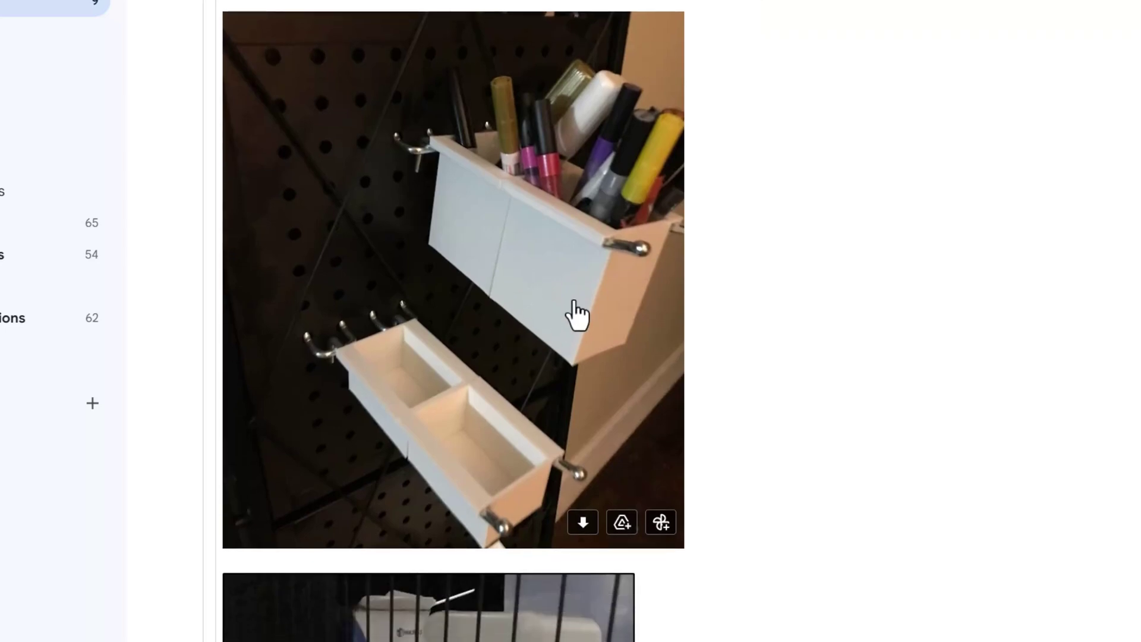
scroll(562, 312, "down", 8)
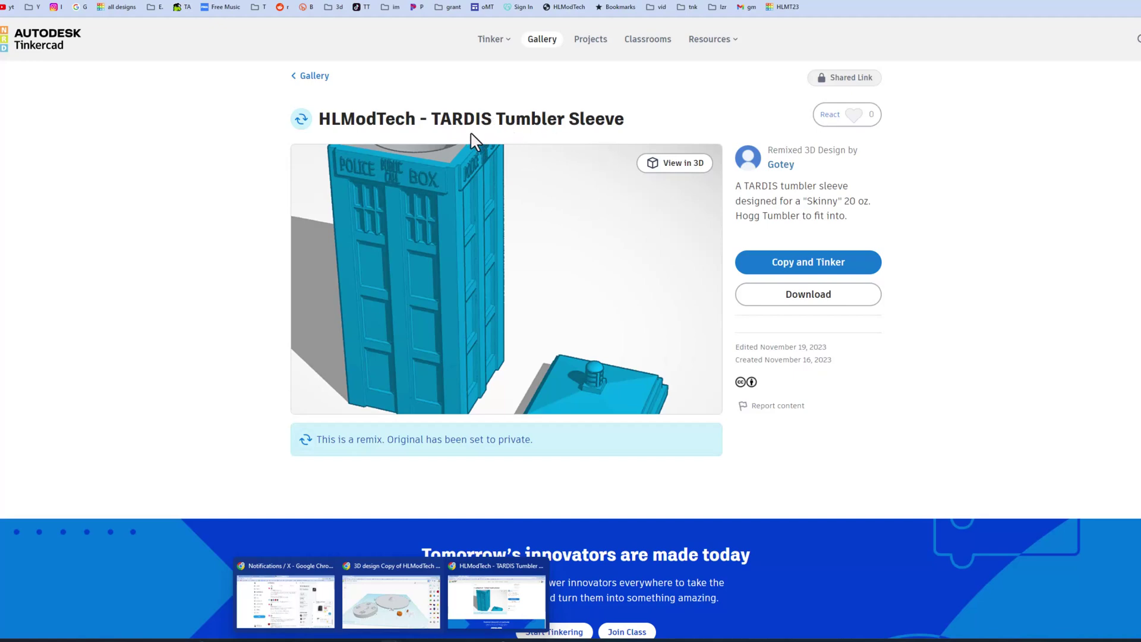
Step: Copy the shared HLModTech - TARDIS Tumbler Sleeve design into the 3D editor
left_click(778, 262)
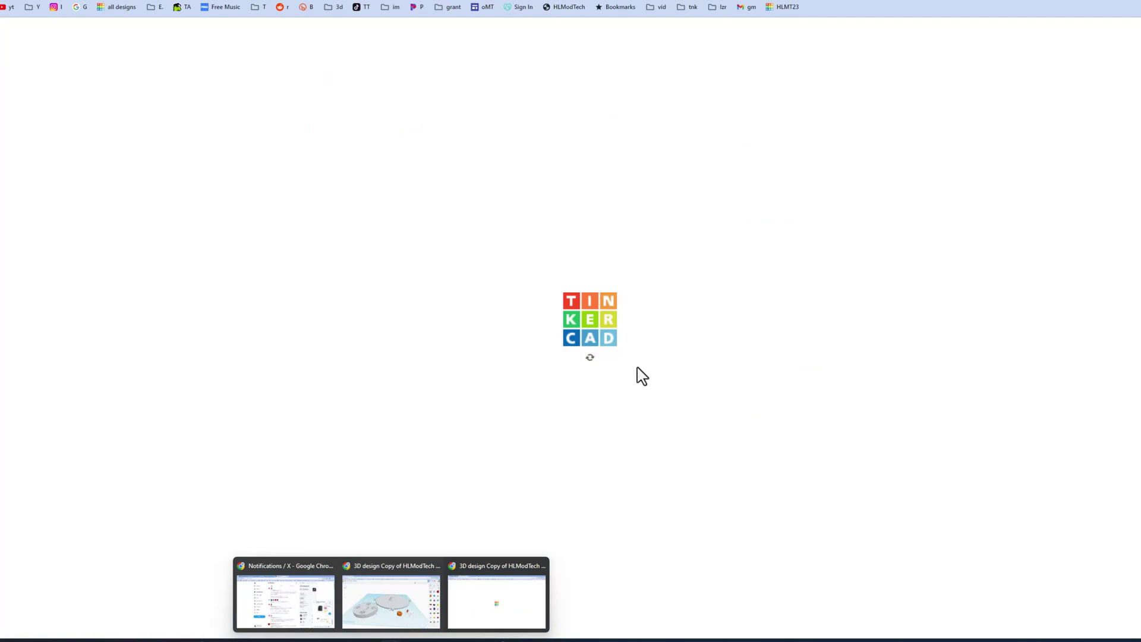
right_click_drag(572, 409, 832, 452)
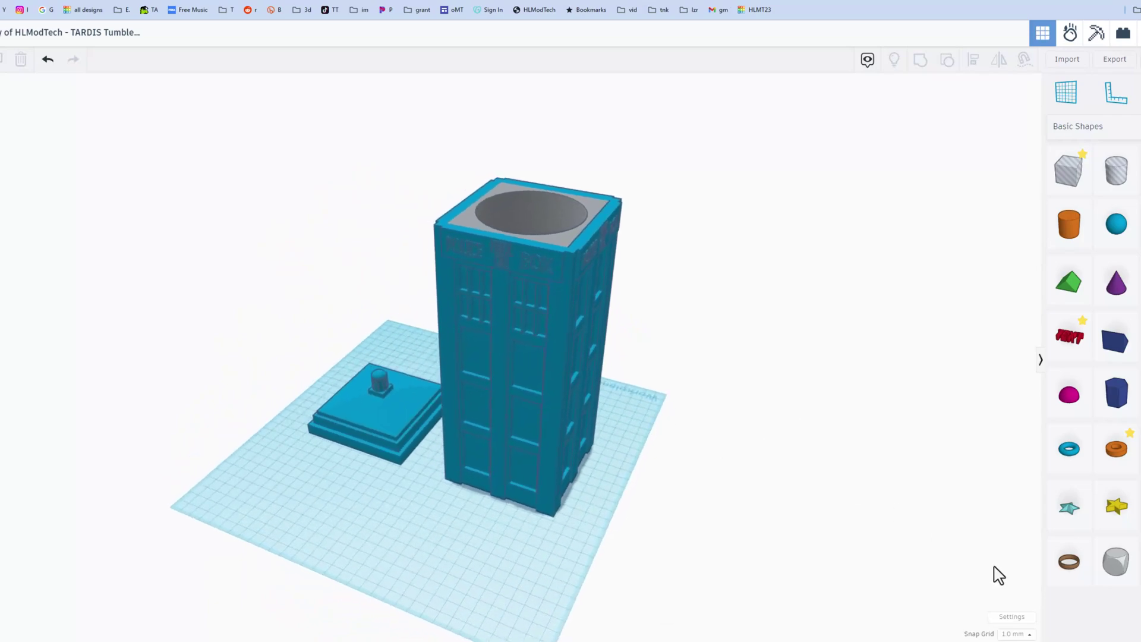
Step: Set the workspace background to the pale yellow preset colour and hide the grid
left_click(1012, 618)
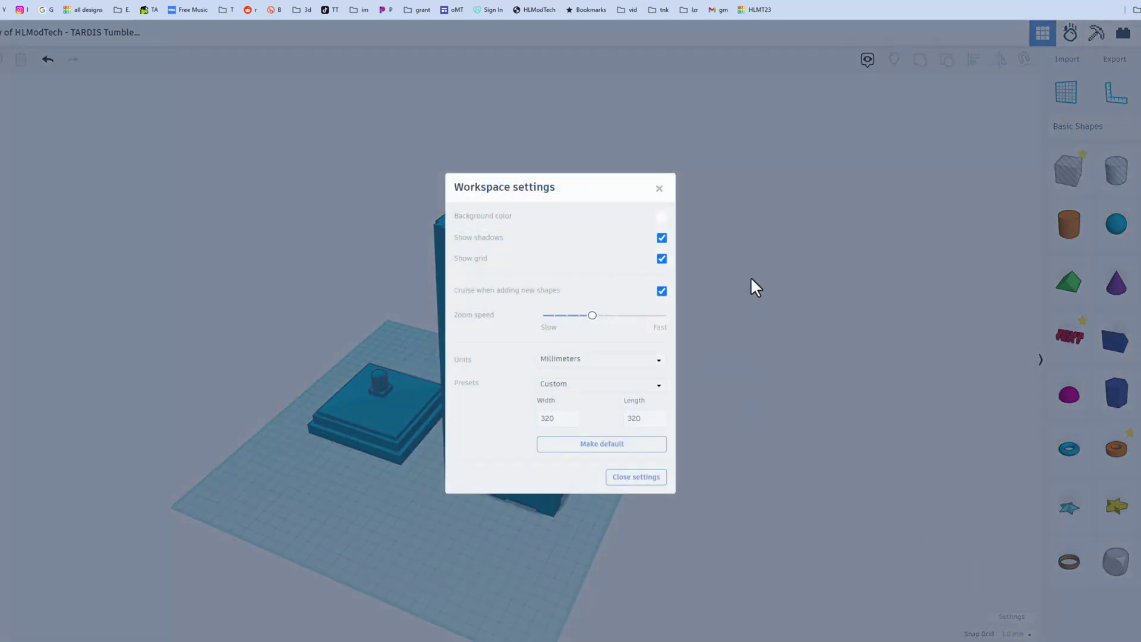
left_click(662, 217)
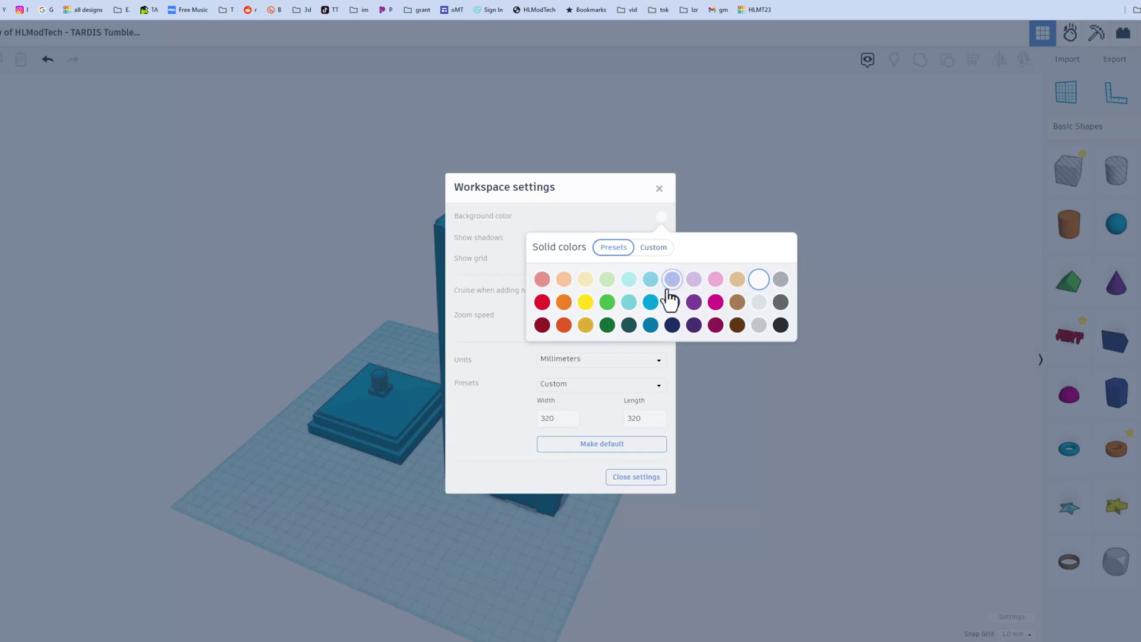
left_click(611, 230)
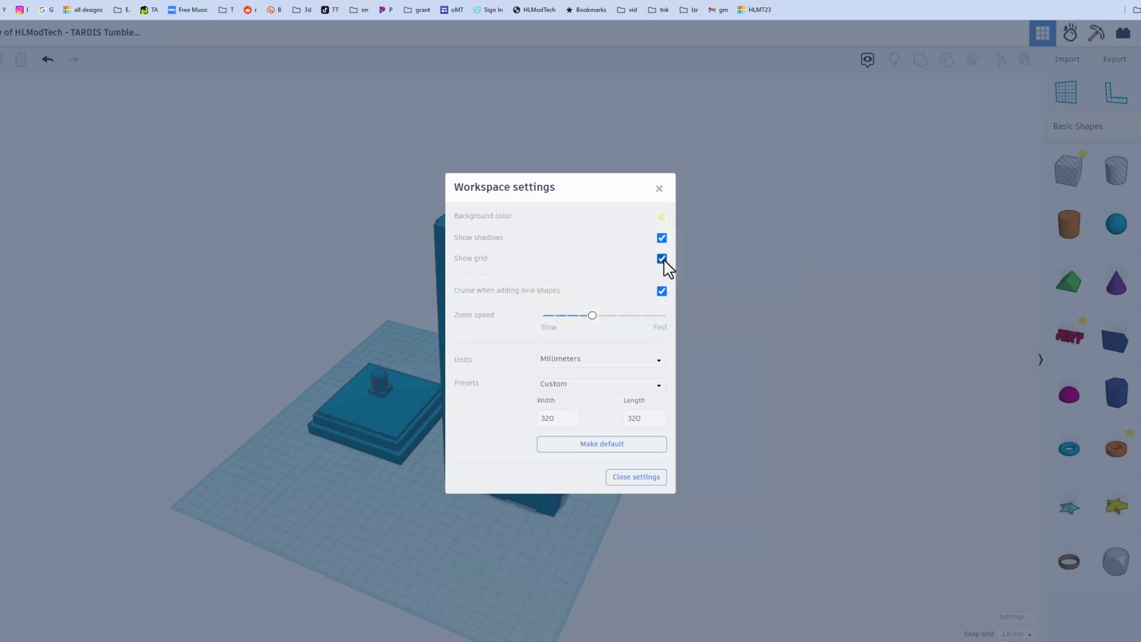
left_click(712, 270)
scroll(713, 443, "up", 3)
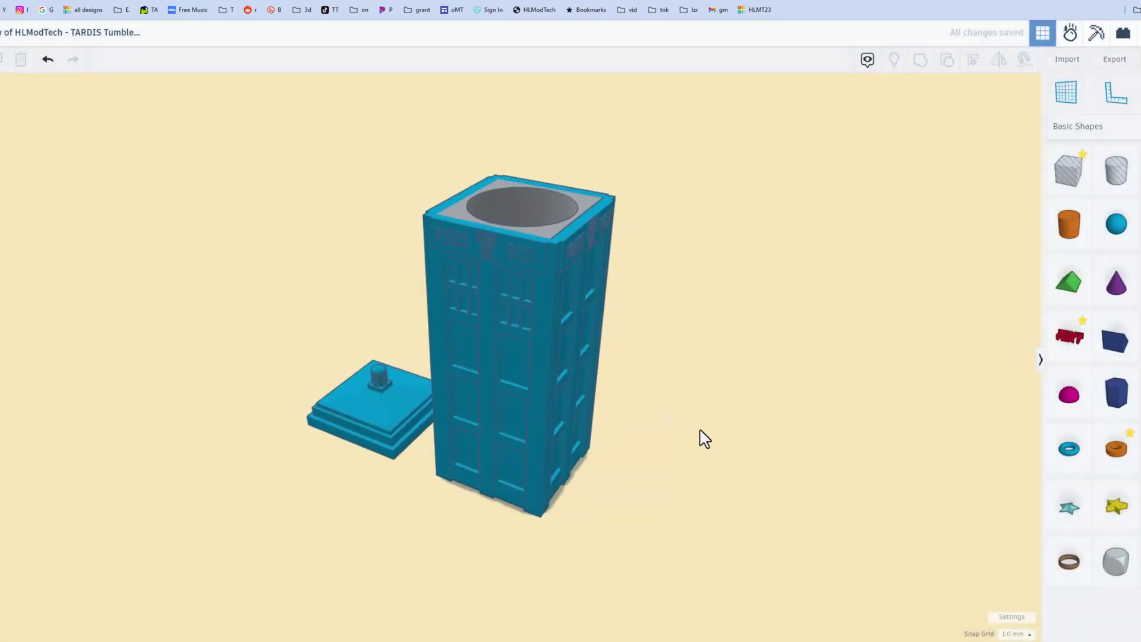
Step: Examine the TARDIS sleeve's side panels and opening and its separate lid from several angles
right_click_drag(663, 410, 264, 463)
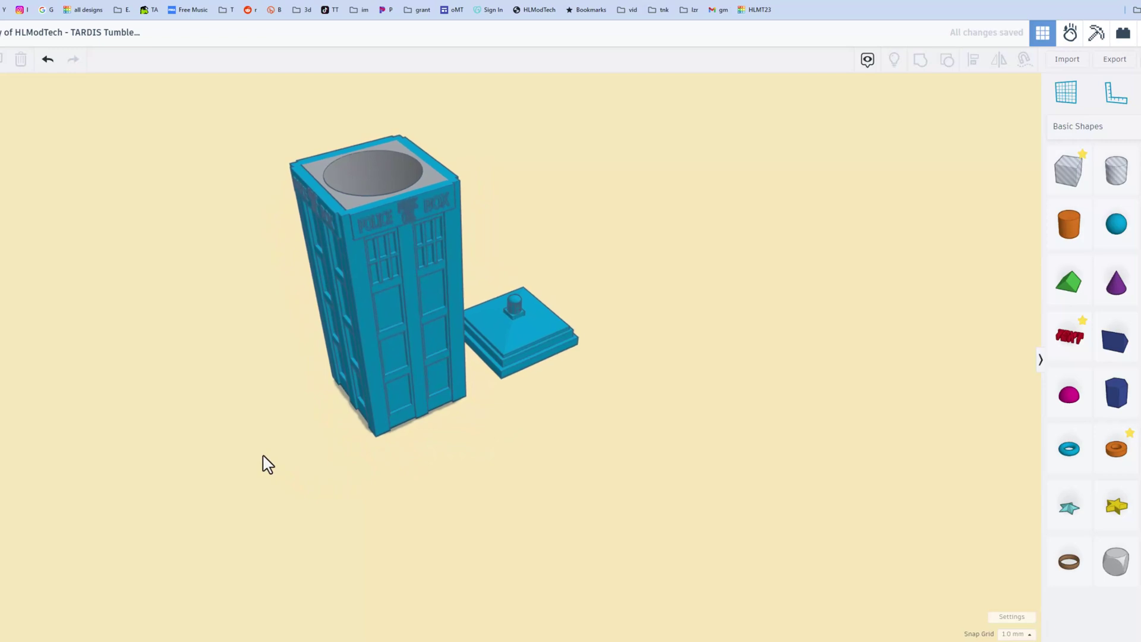
right_click_drag(664, 456, 576, 377)
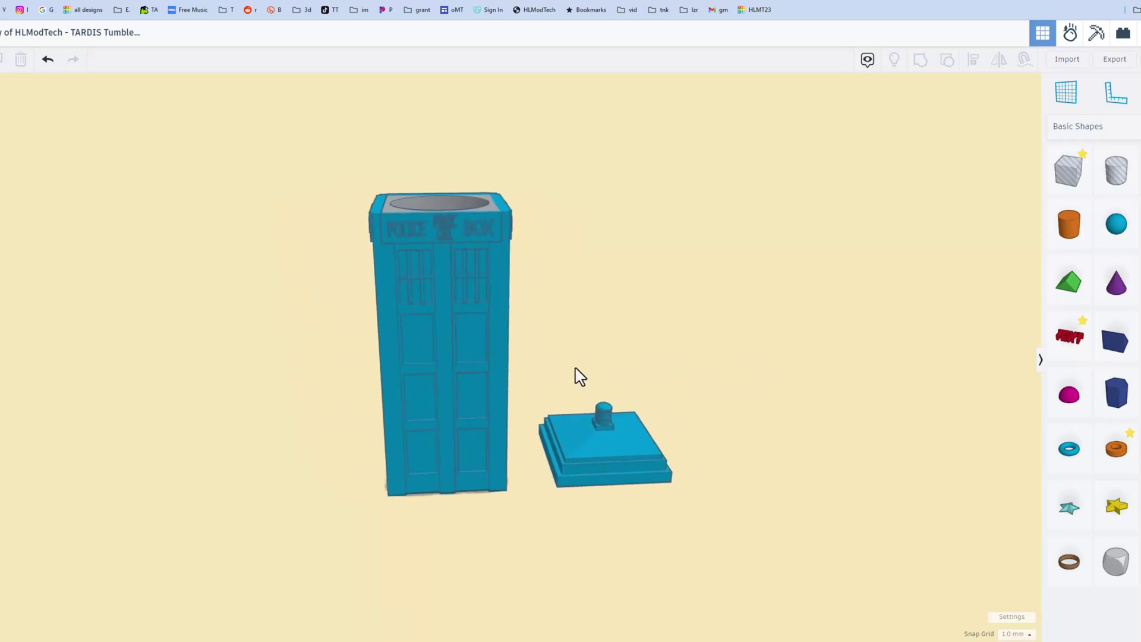
right_click_drag(665, 313, 452, 340)
right_click_drag(518, 358, 529, 271)
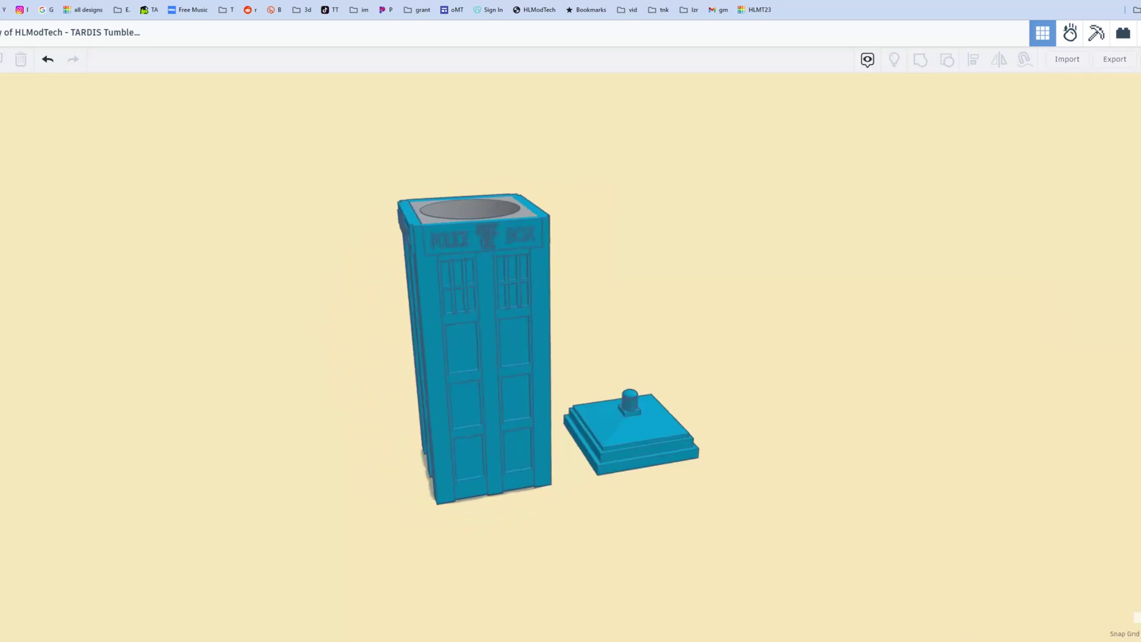
right_click_drag(488, 333, 173, 256)
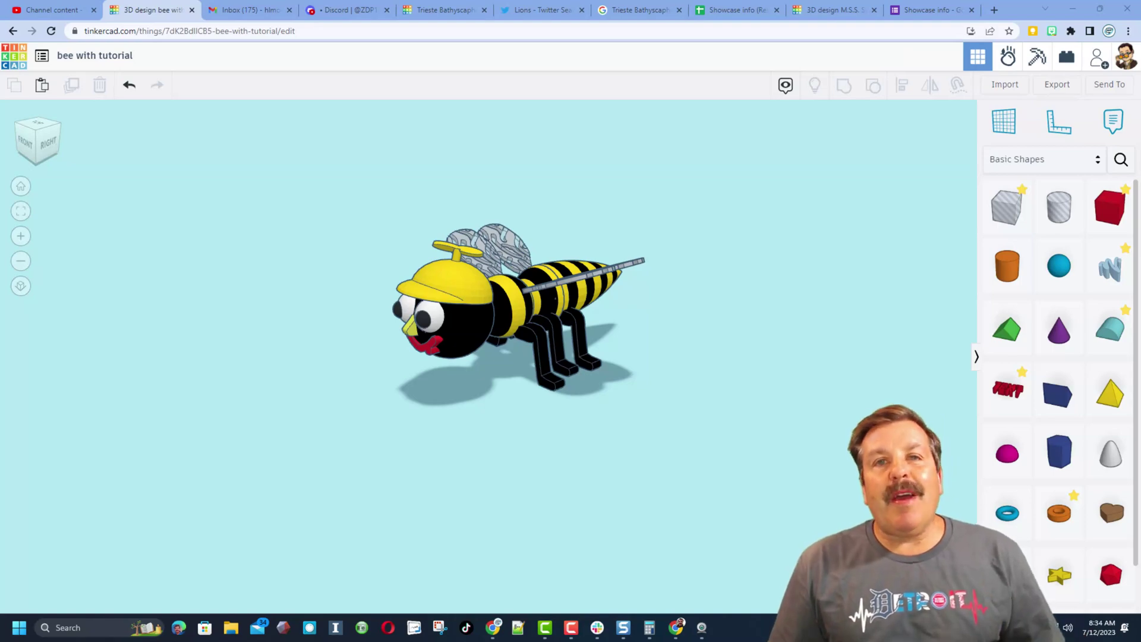
Step: Copy the collaboration link for the bee with tutorial design and close the Collaborate dialog
right_click_drag(315, 410, 284, 454)
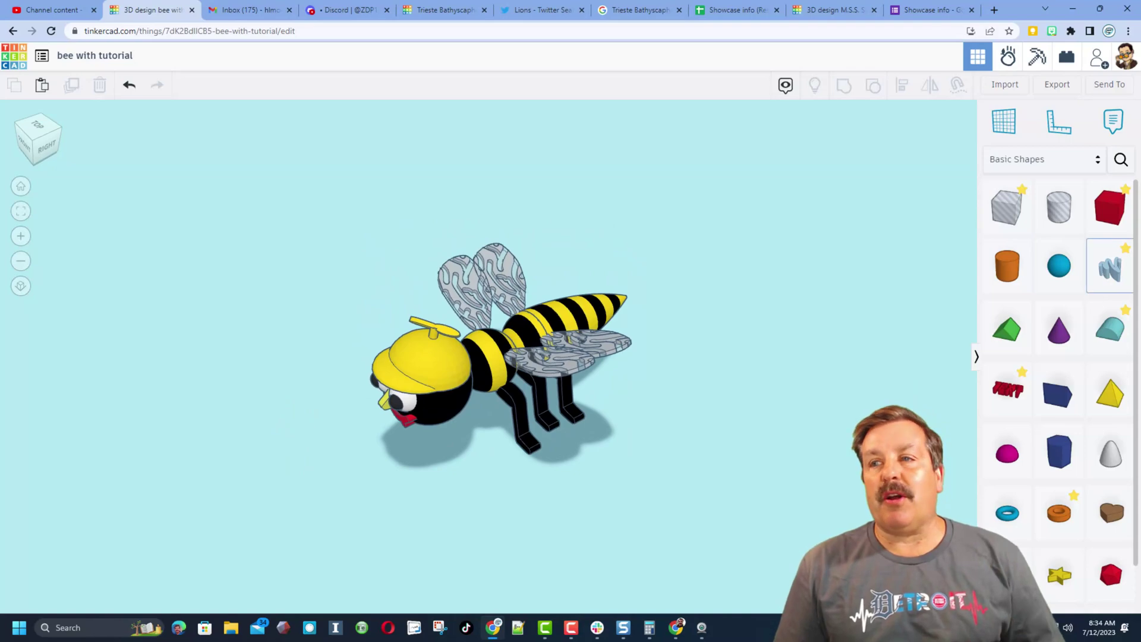
left_click(1097, 57)
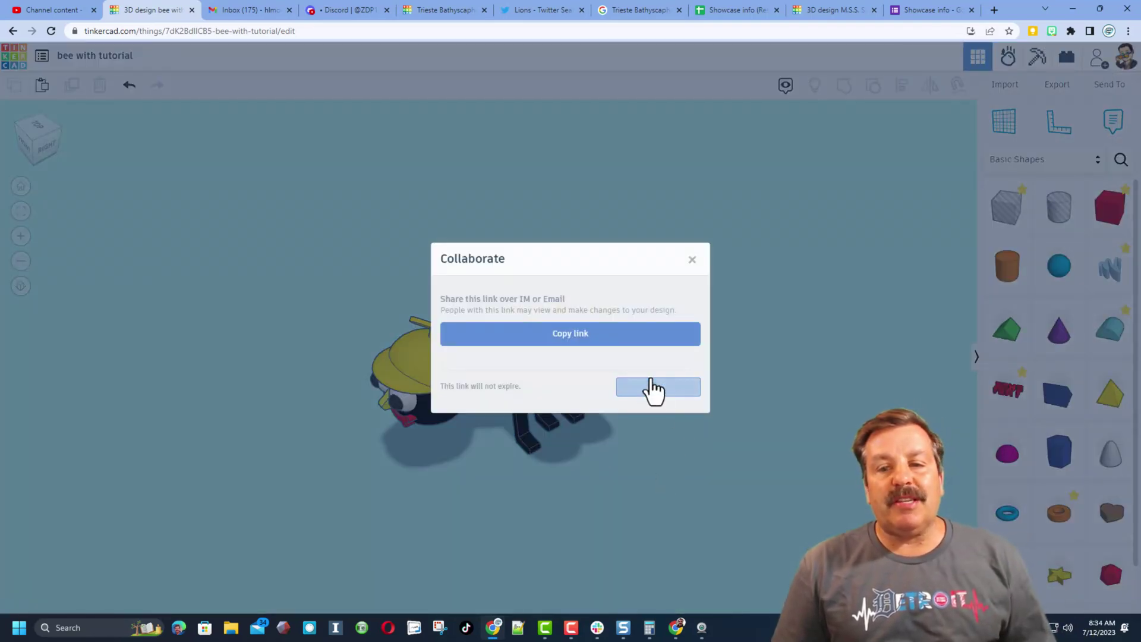
left_click(602, 343)
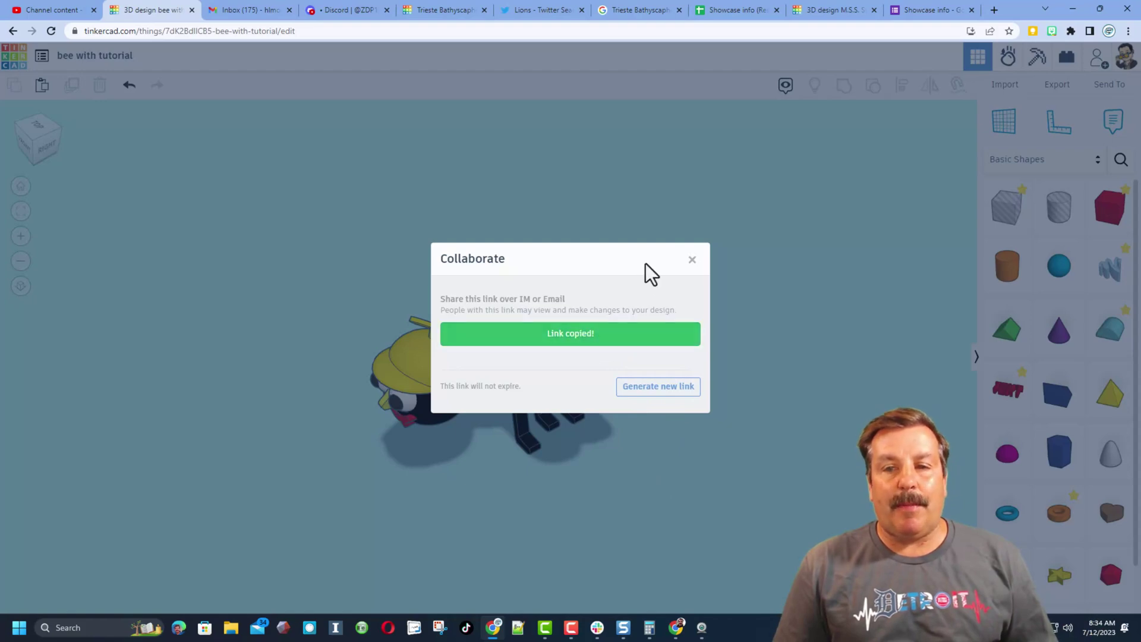
left_click(692, 260)
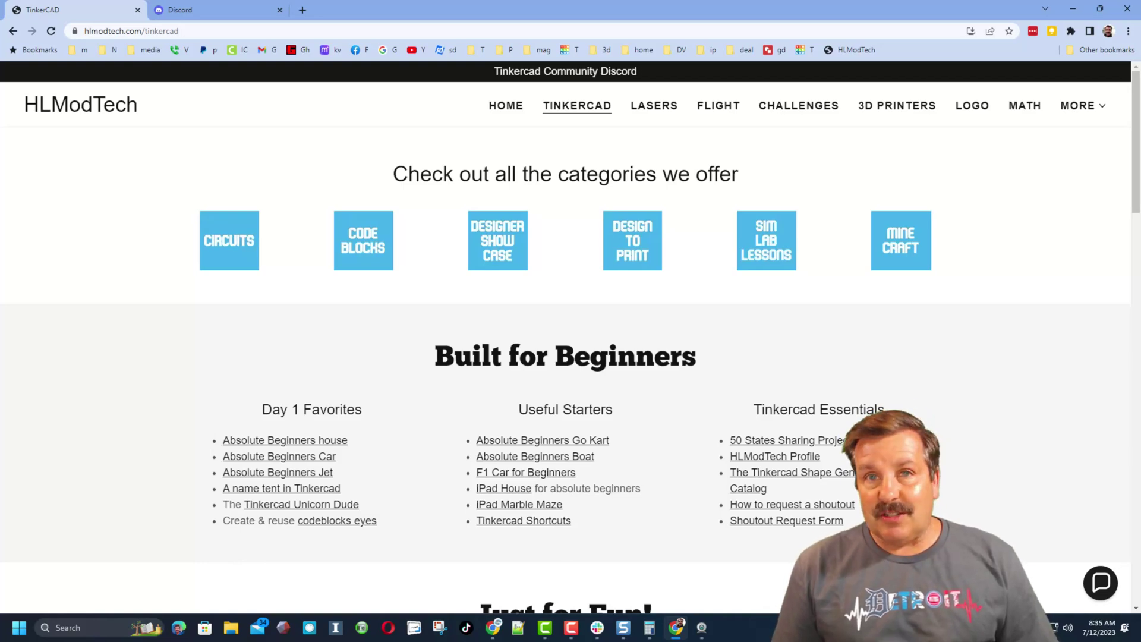
Step: View and close the HLModTech site's contact chat, and open the Tinkercad Community Discord link
left_click(1103, 575)
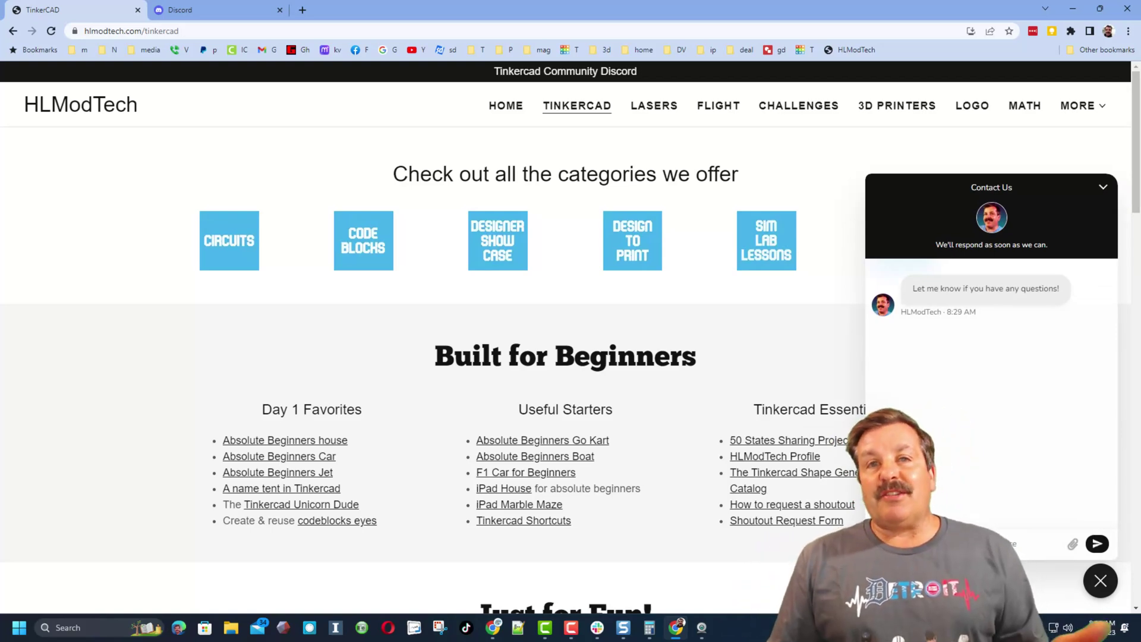
left_click(1098, 581)
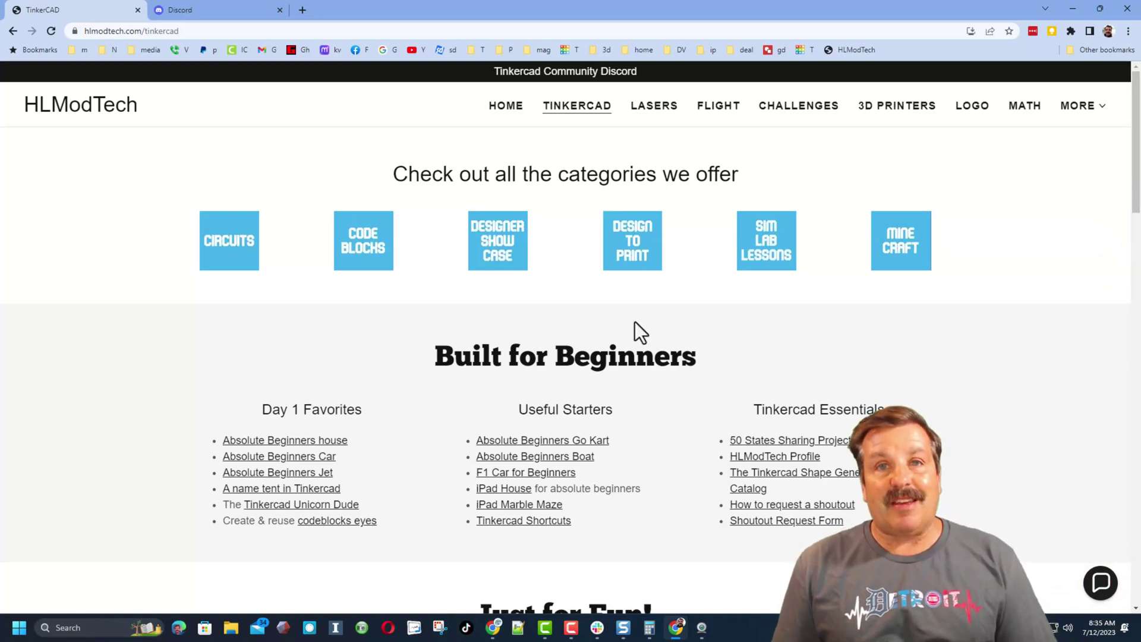
left_click(548, 77)
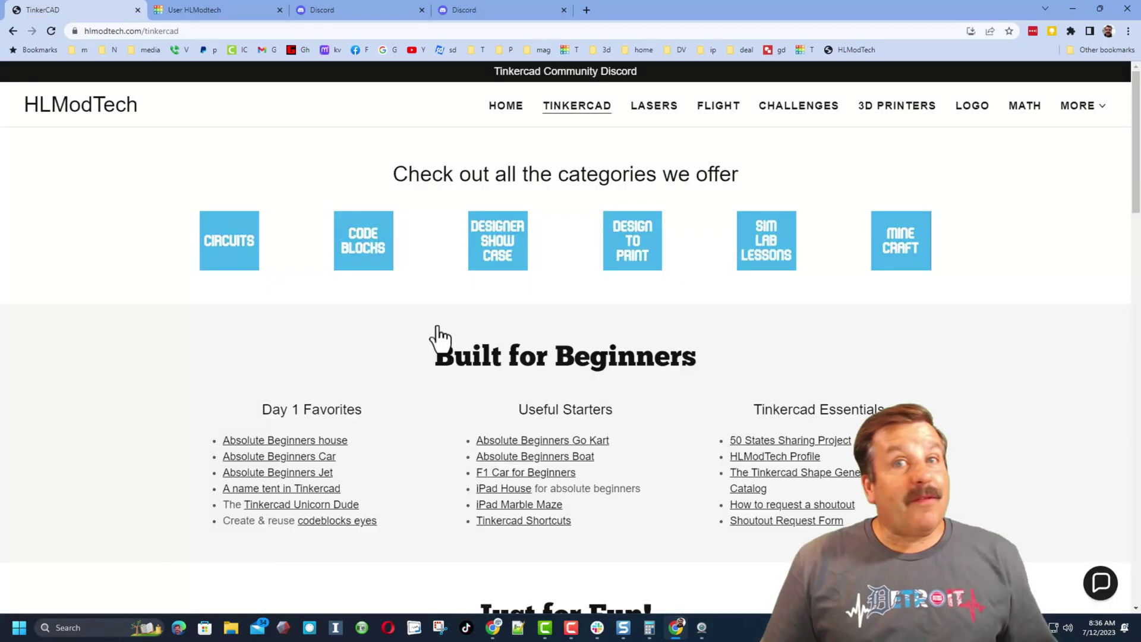
Step: From the HLModTech Tinkercad profile, open the spiral lighthouse tutorial design and view its full description and reaction choices
left_click(778, 463)
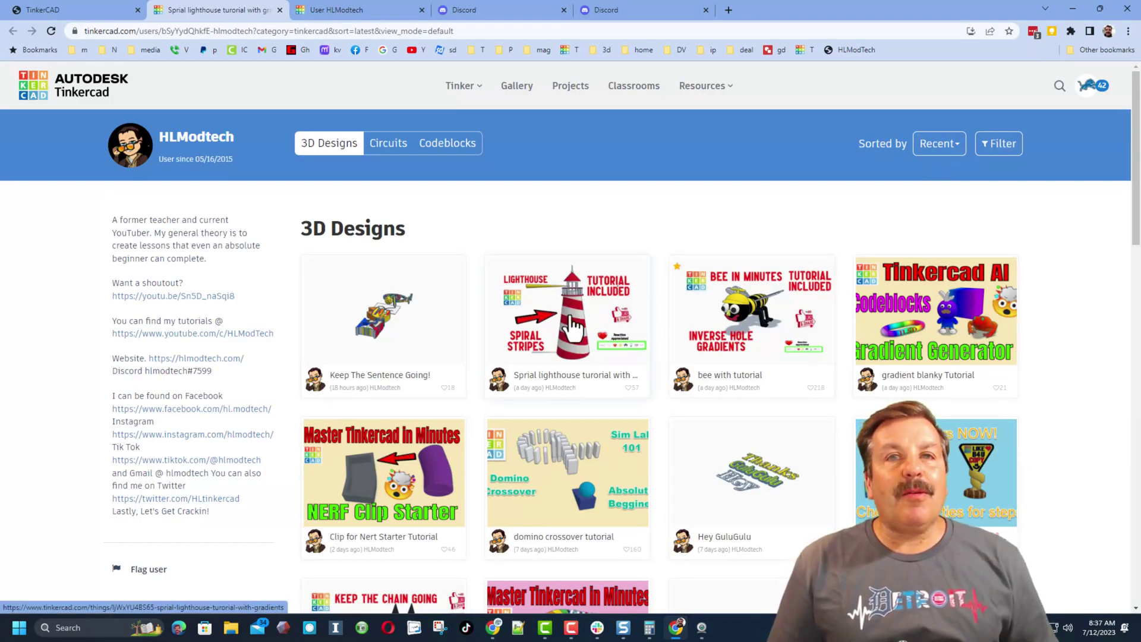
left_click(575, 329)
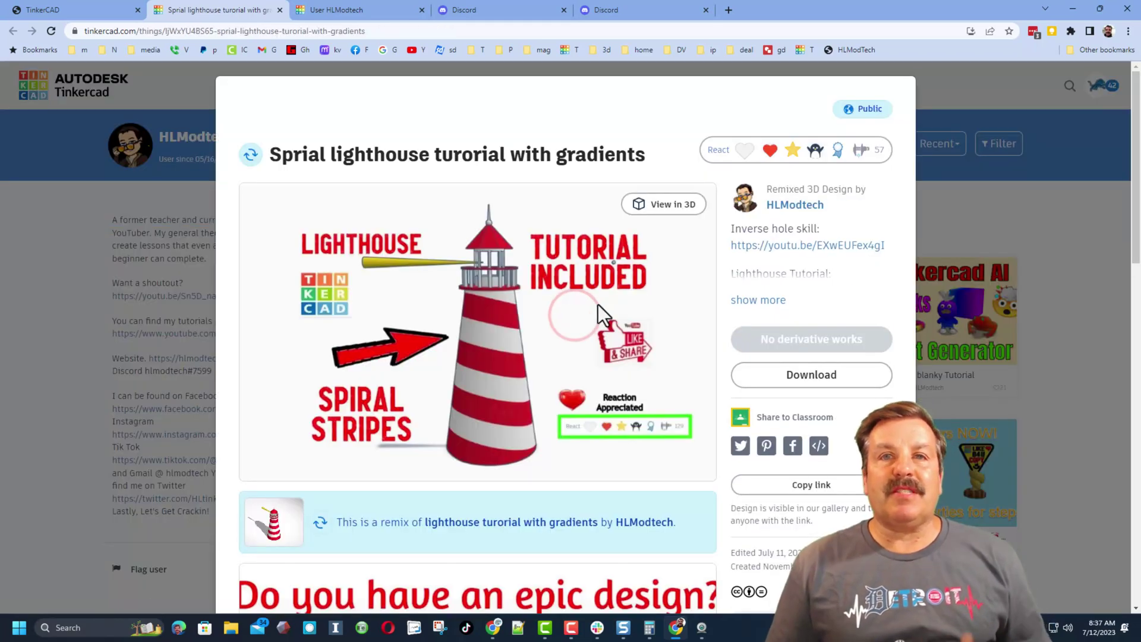
left_click(771, 301)
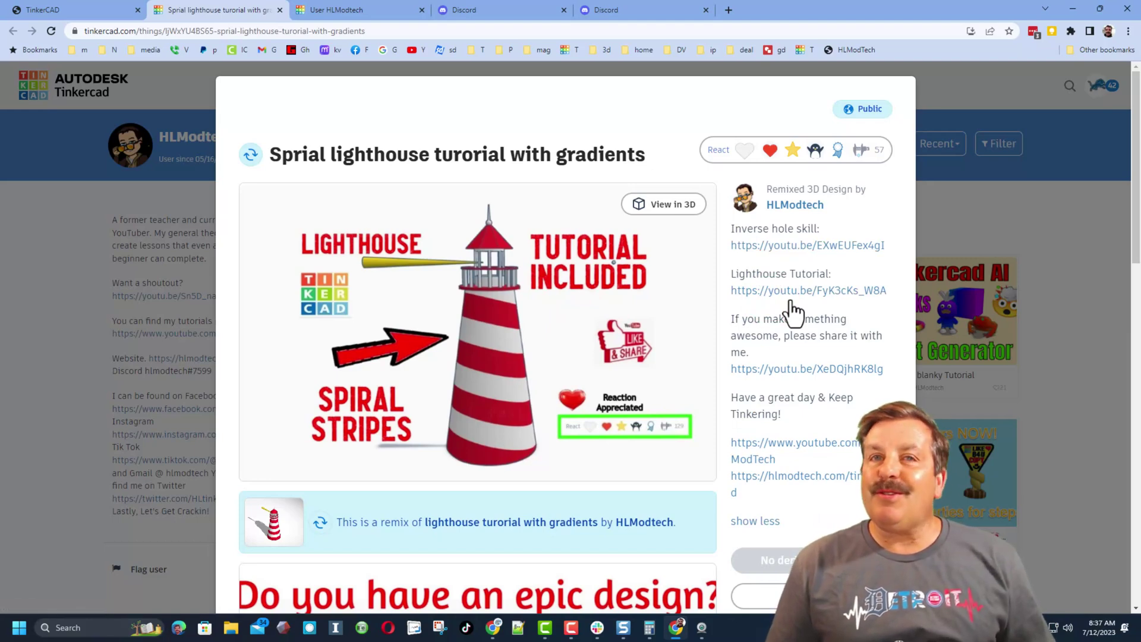
left_click(736, 154)
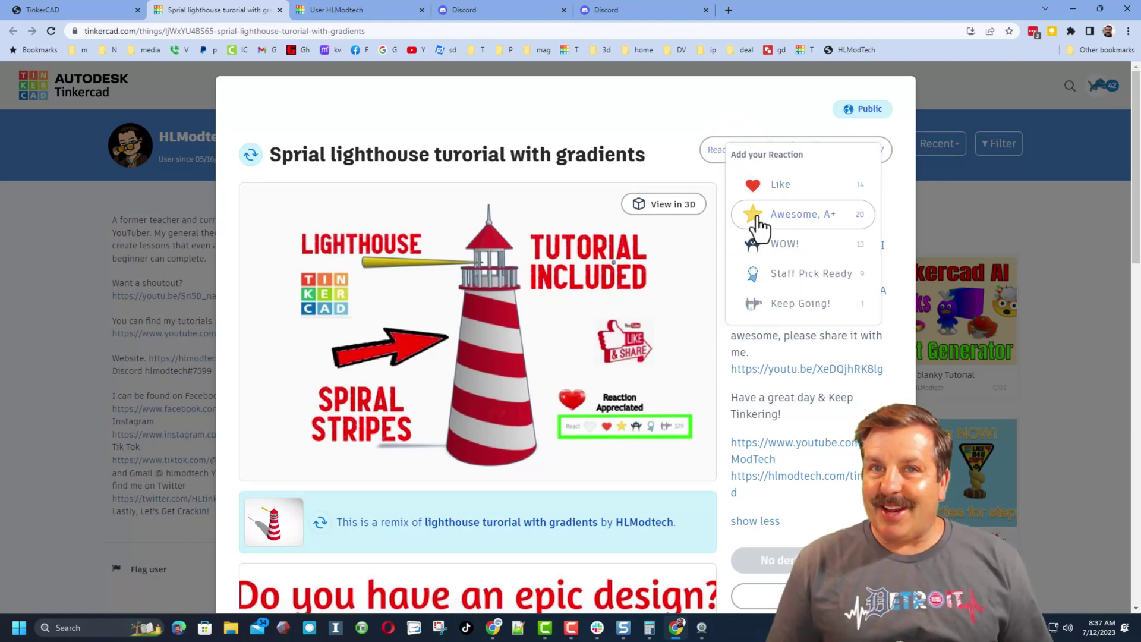
key("Escape")
Step: Sort the profile's 3D designs by Likes, and view and close the car mdh 2022 design
left_click(941, 143)
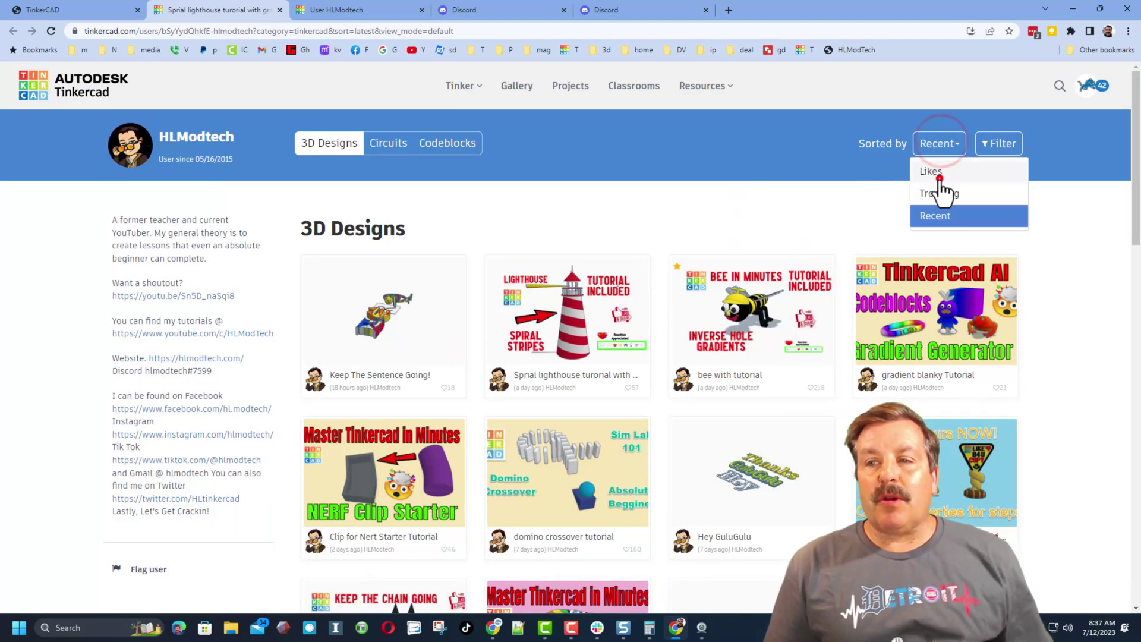
left_click(939, 177)
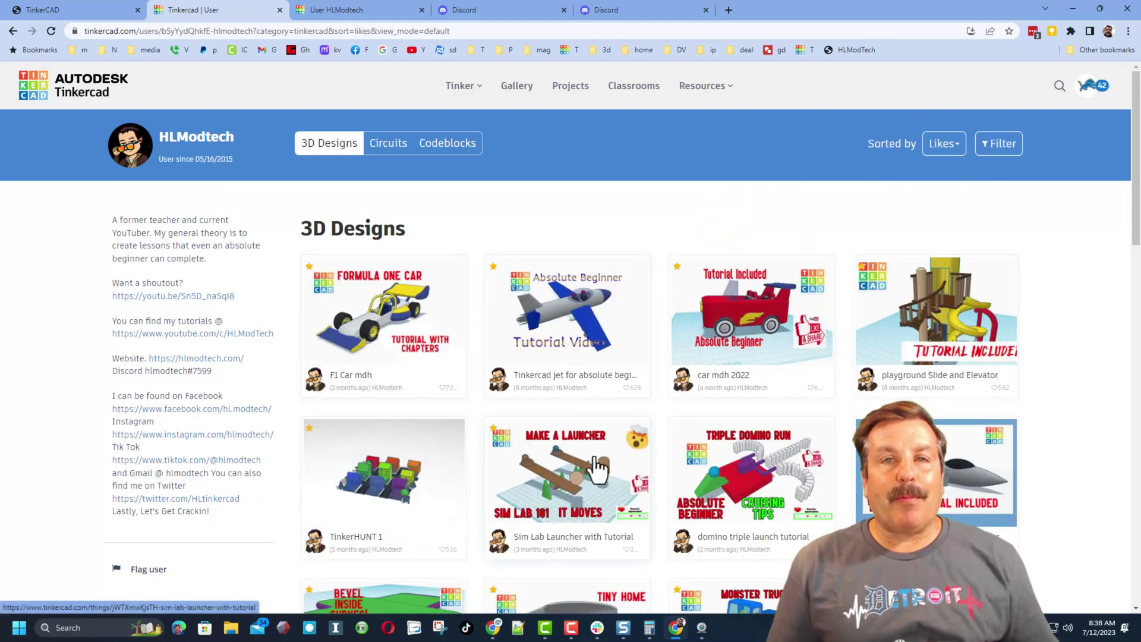
left_click(765, 333)
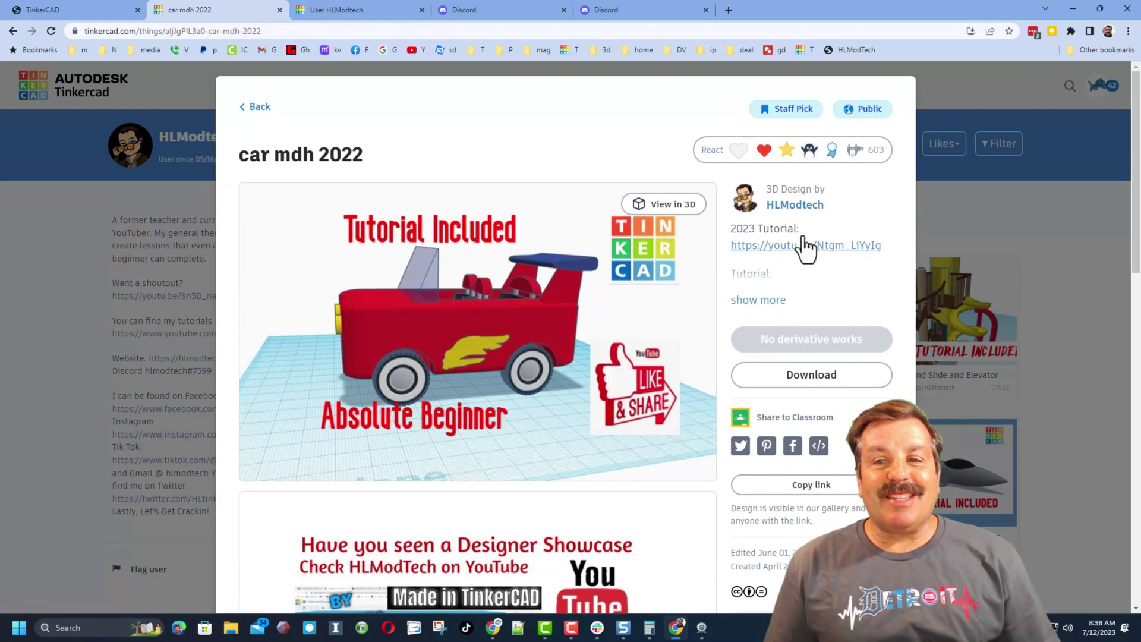
left_click(936, 212)
Step: Browse the HLModtech profile's Circuits and Codeblocks designs
left_click(388, 143)
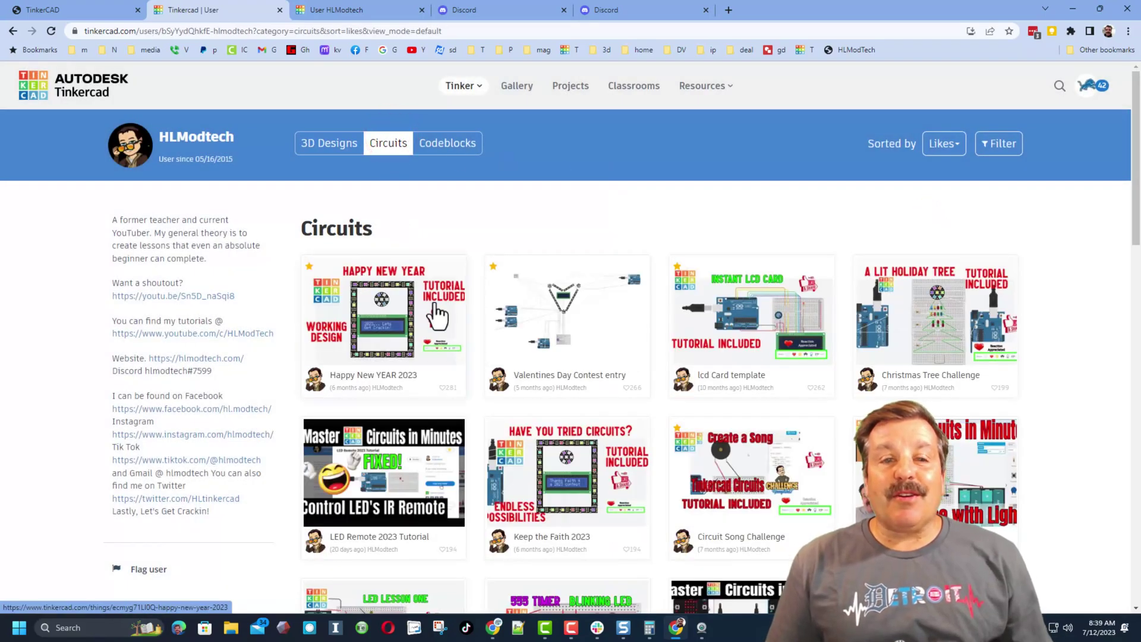
left_click(450, 145)
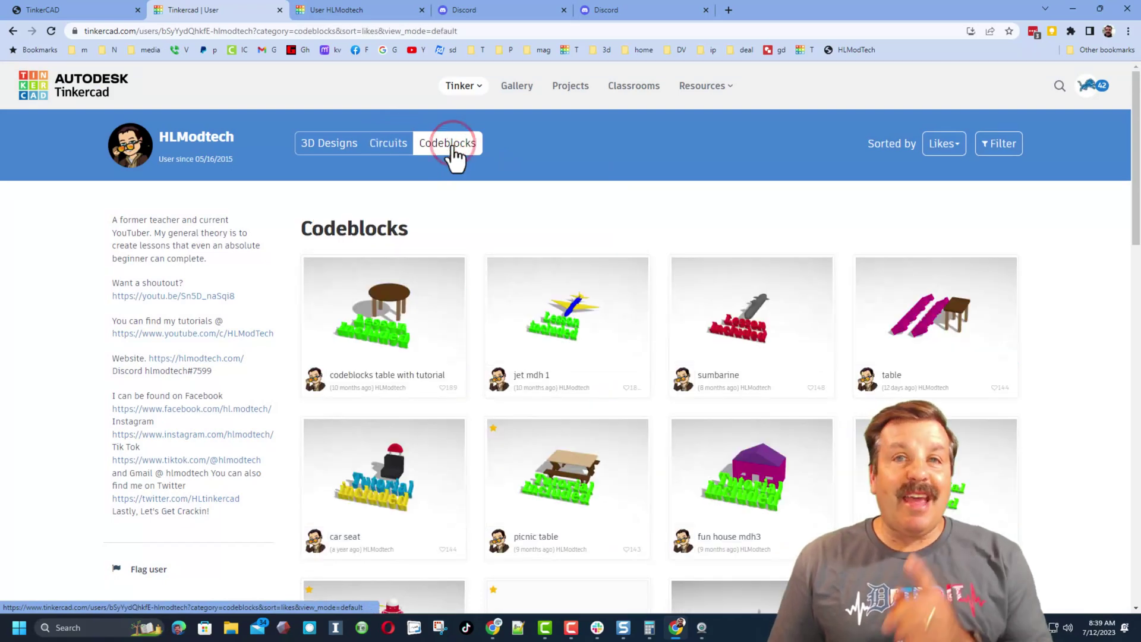